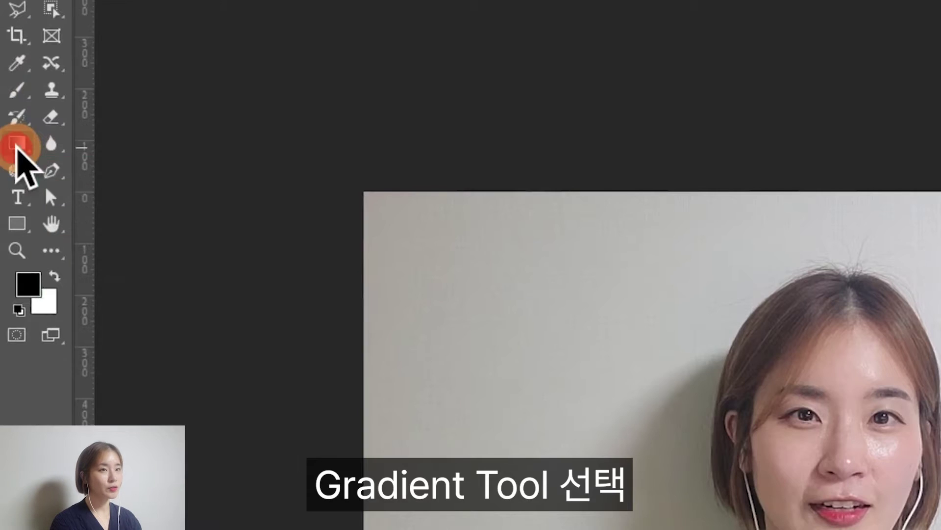
Switch to the Gradient Tool and browse the Blues, Purples and Pinks preset folders
right_click(9, 138)
left_click(86, 142)
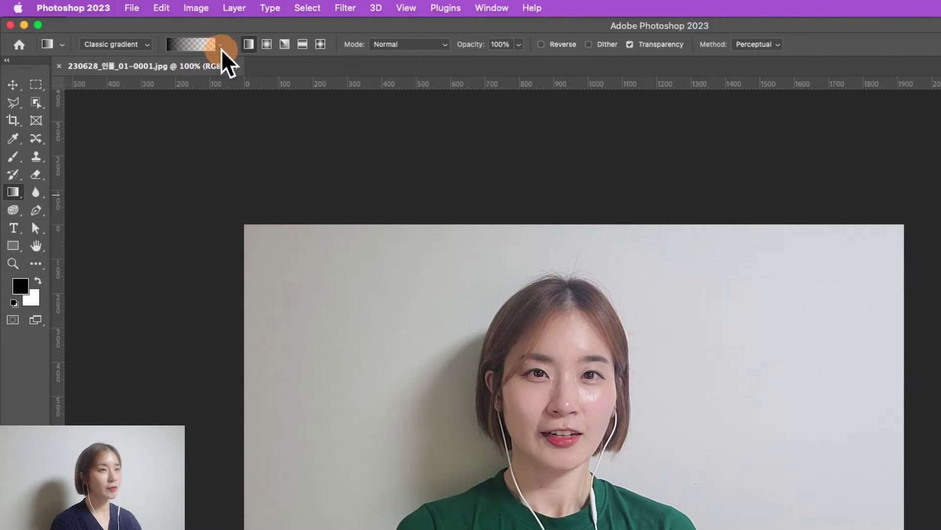
left_click(221, 45)
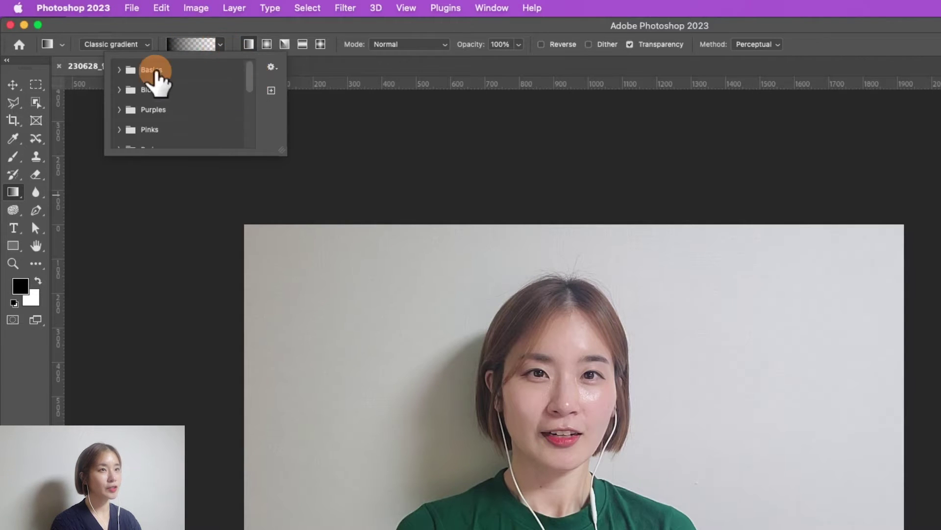
left_click(121, 90)
left_click(119, 198)
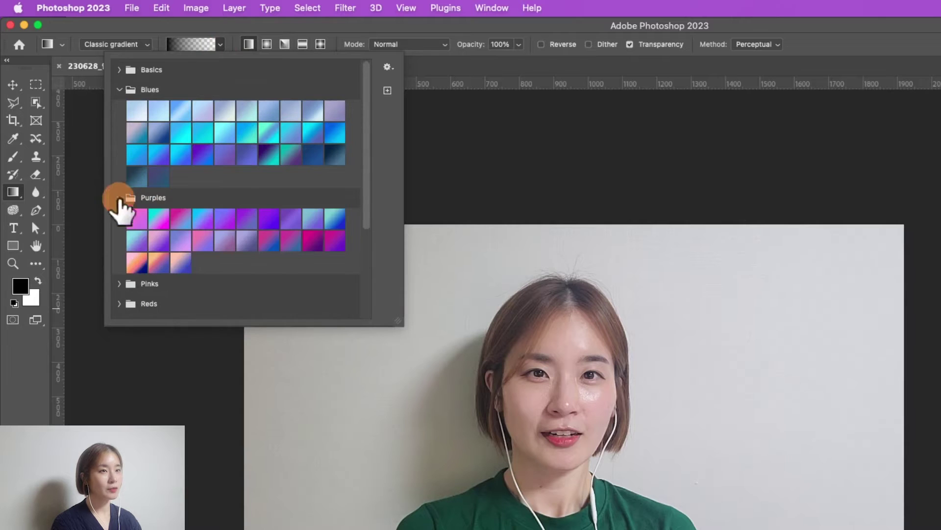
left_click(119, 284)
scroll(140, 289, "down", 5)
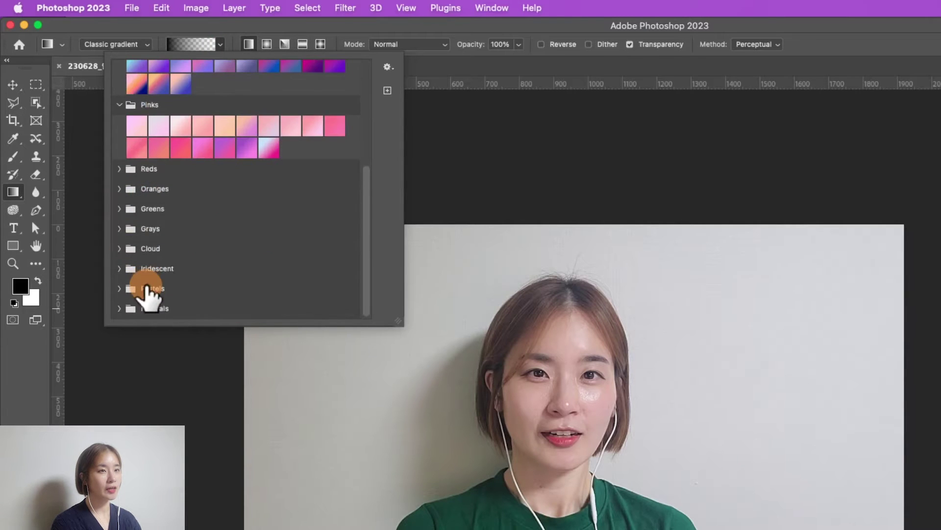
Browse the Oranges, Greens, Grays and Pastels folders, then pick the cyan-to-pink Iridescent gradient
left_click(119, 186)
left_click(119, 253)
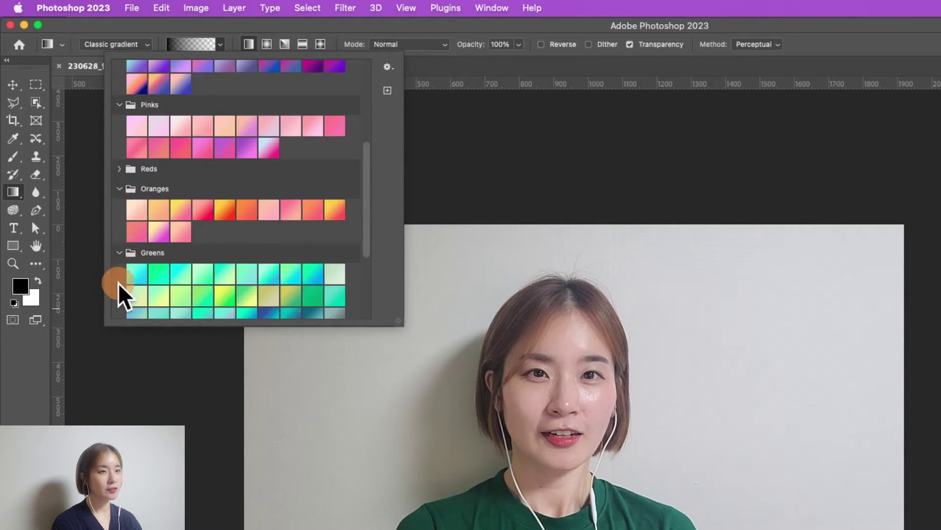
scroll(125, 255, "down", 5)
left_click(122, 231)
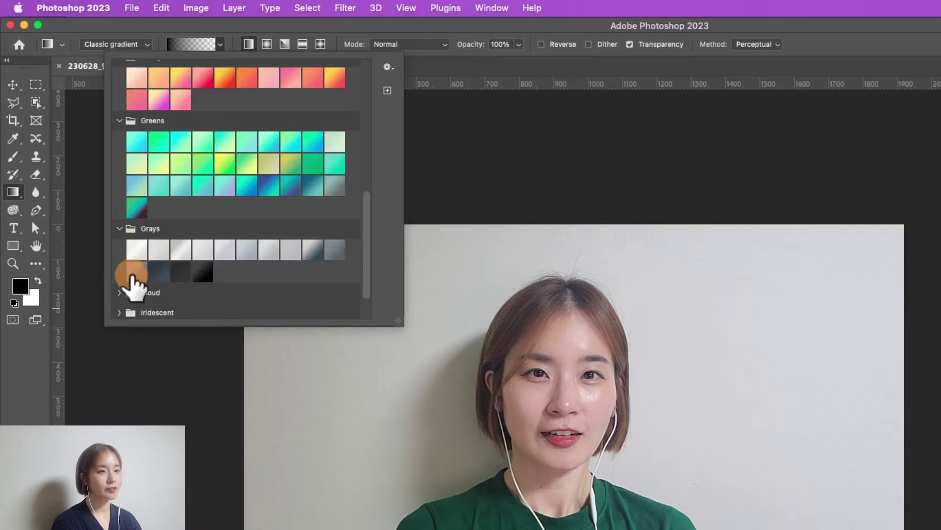
scroll(125, 275, "down", 3)
left_click(118, 268)
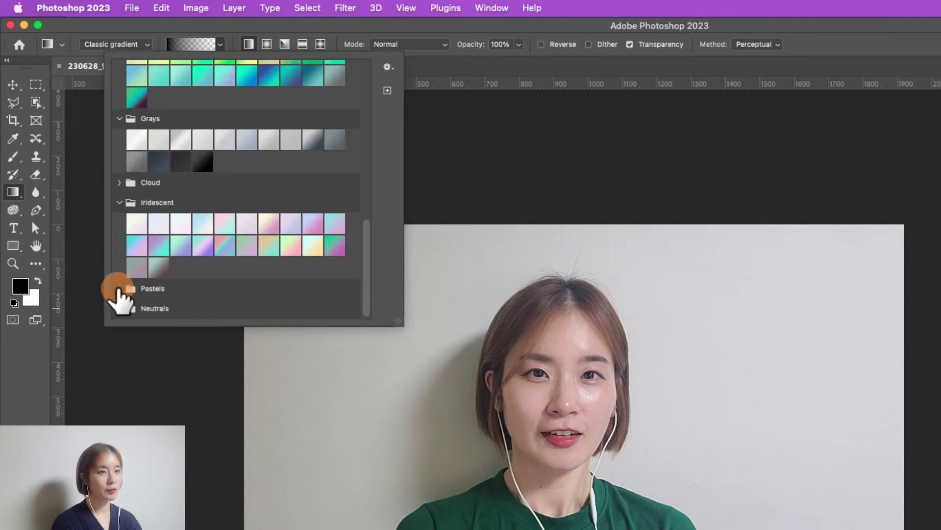
left_click(120, 288)
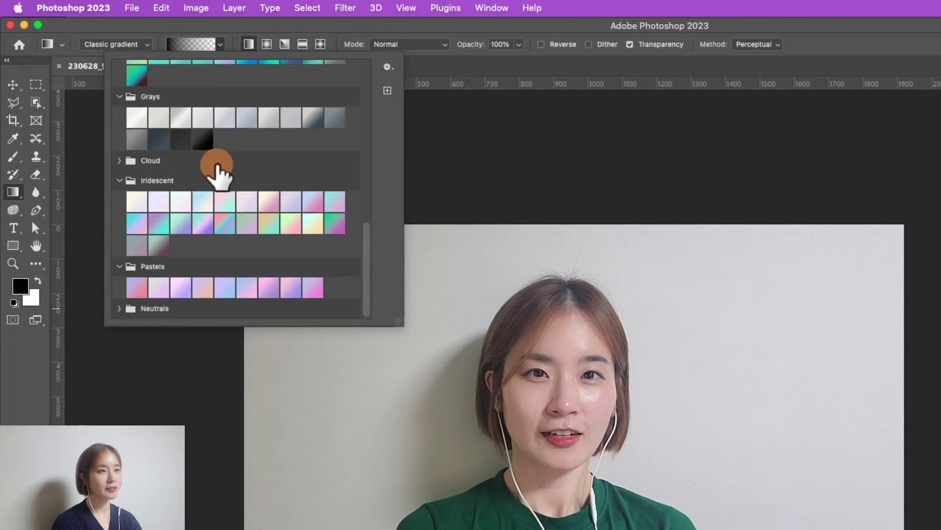
left_click(139, 223)
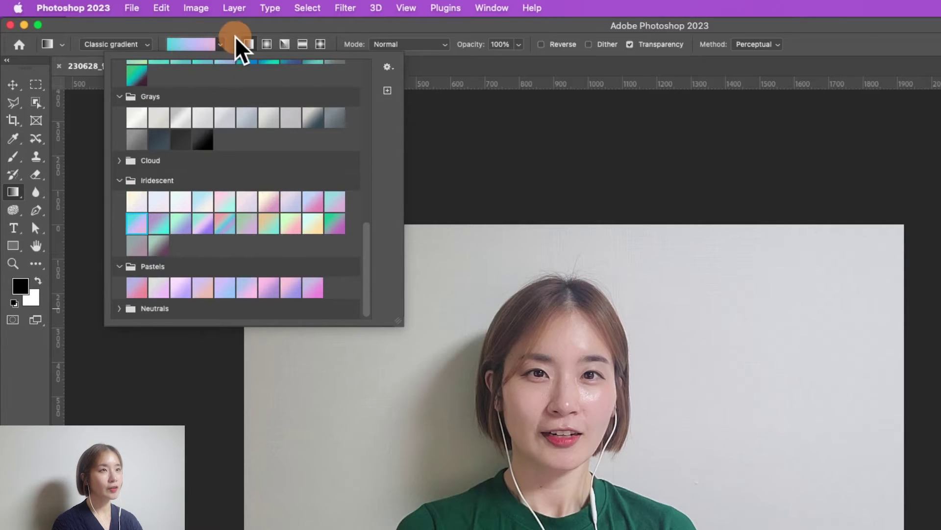
left_click(245, 45)
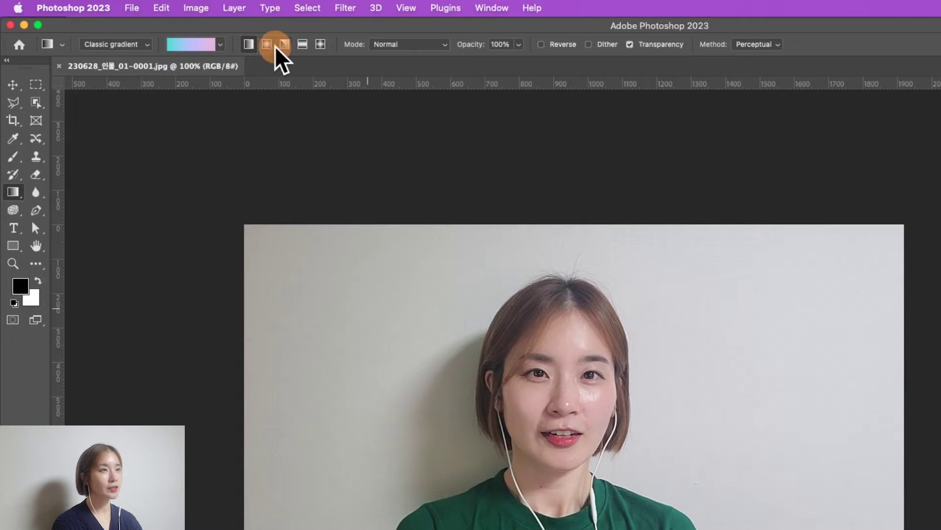
Try a cyan-to-pink linear gradient across the photo, then undo it
left_click(250, 45)
left_click(265, 45)
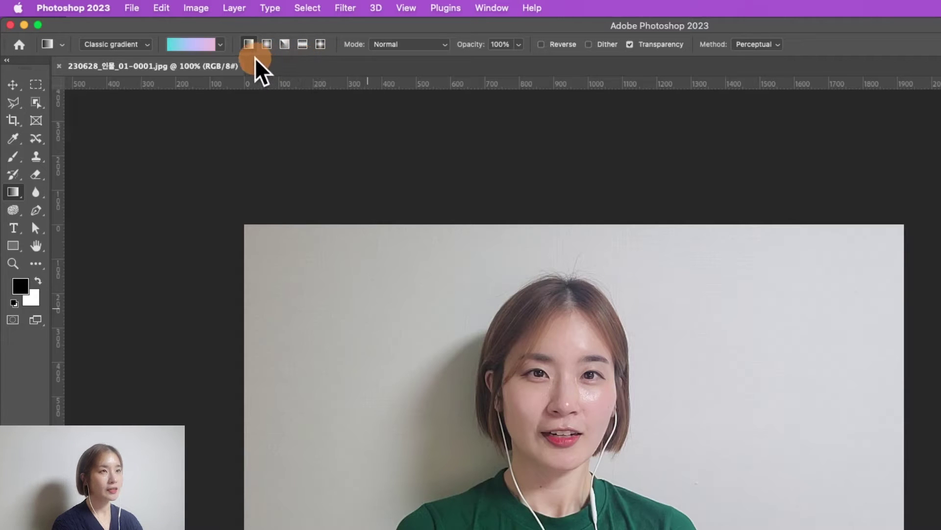
left_click(250, 44)
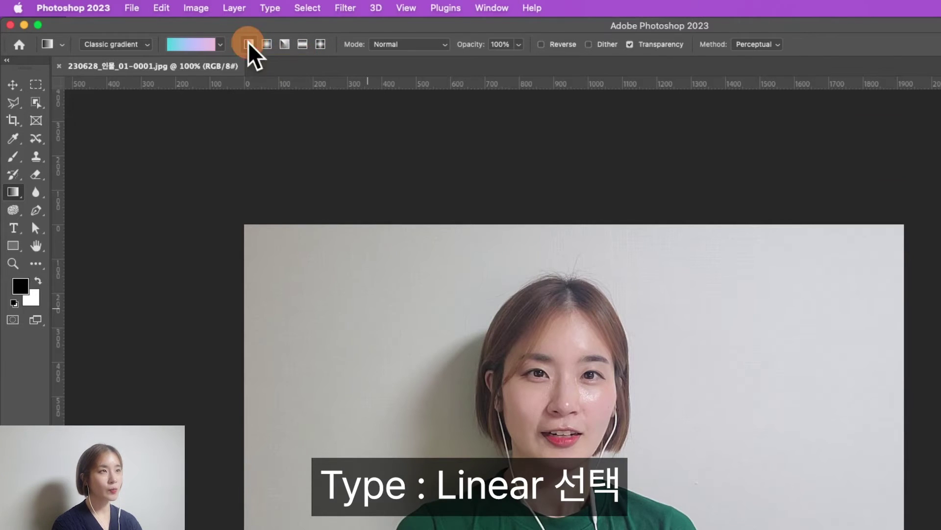
left_click_drag(207, 198, 484, 298)
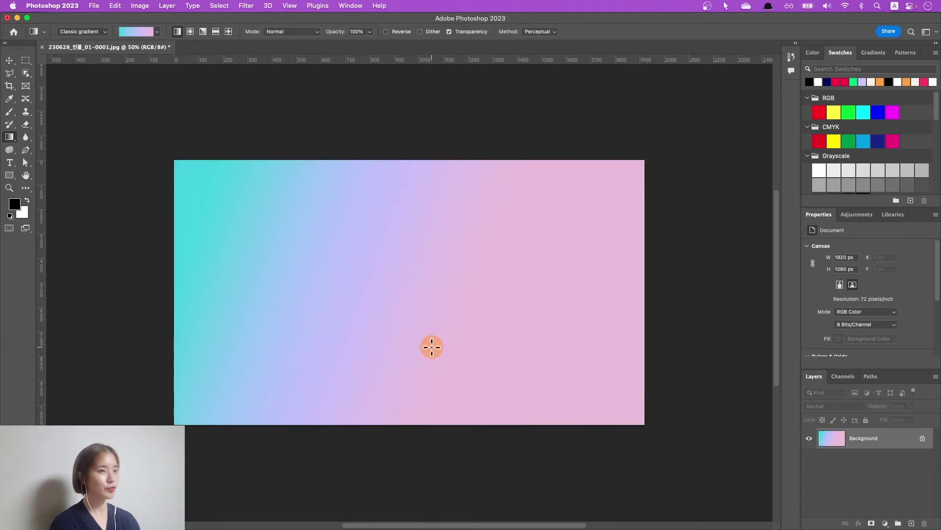
key("ctrl+z")
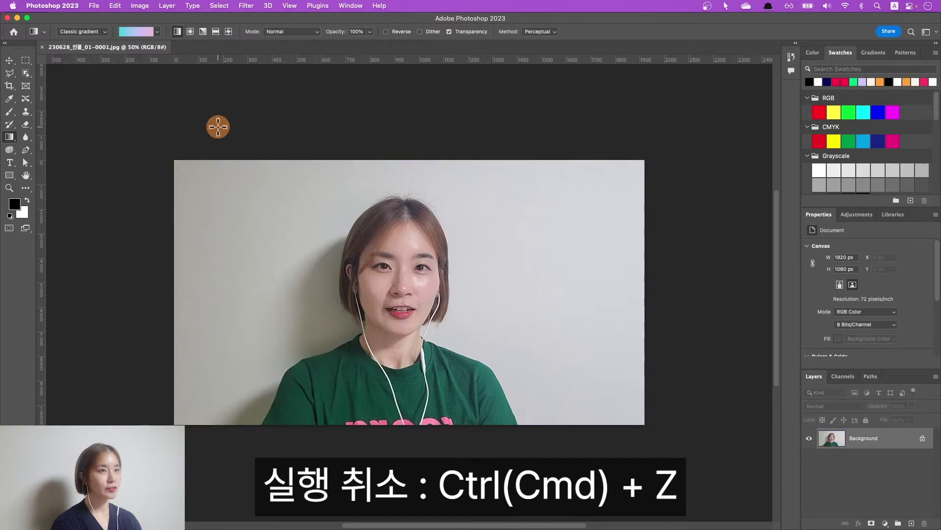
Try a radial gradient left of centre, then undo it, keeping radial selected
left_click(191, 31)
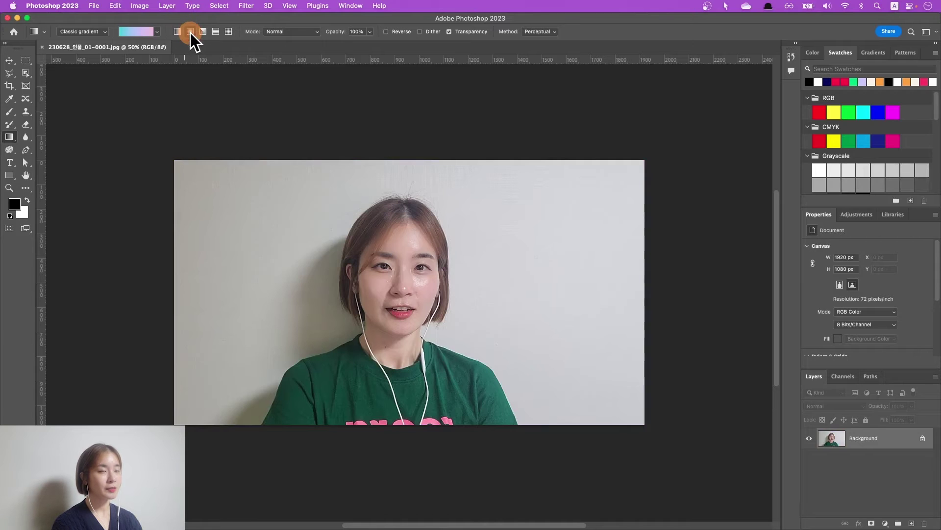
left_click_drag(344, 304, 512, 263)
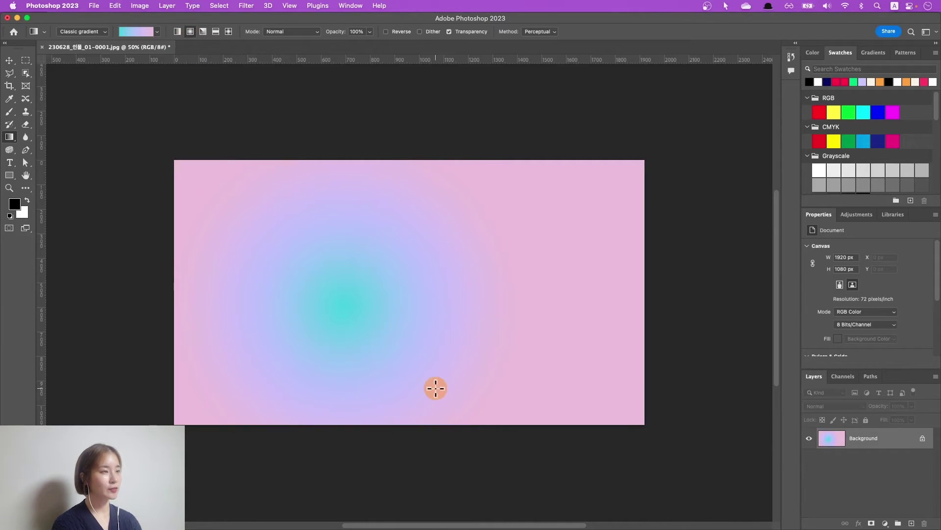
key("ctrl+z")
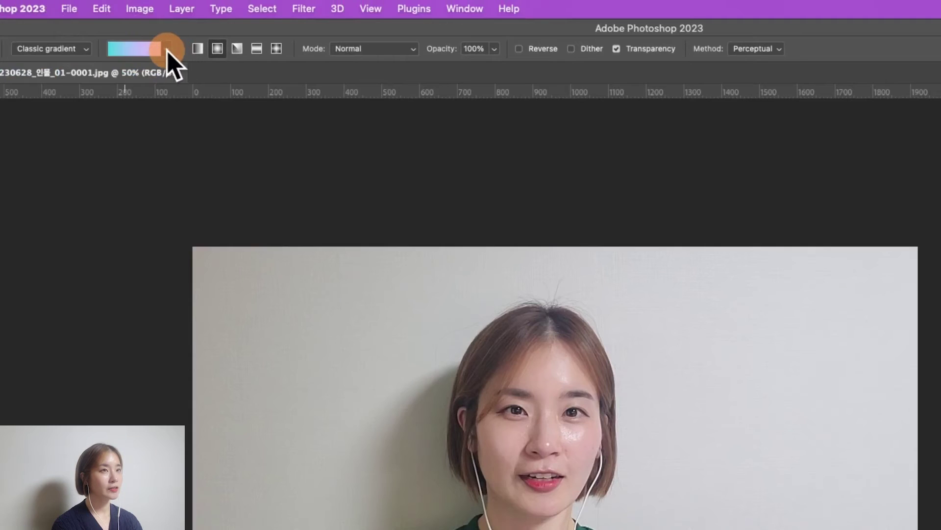
Change the gradient's left cyan stop to bright yellow #ffd200 in the Gradient Editor
left_click(136, 51)
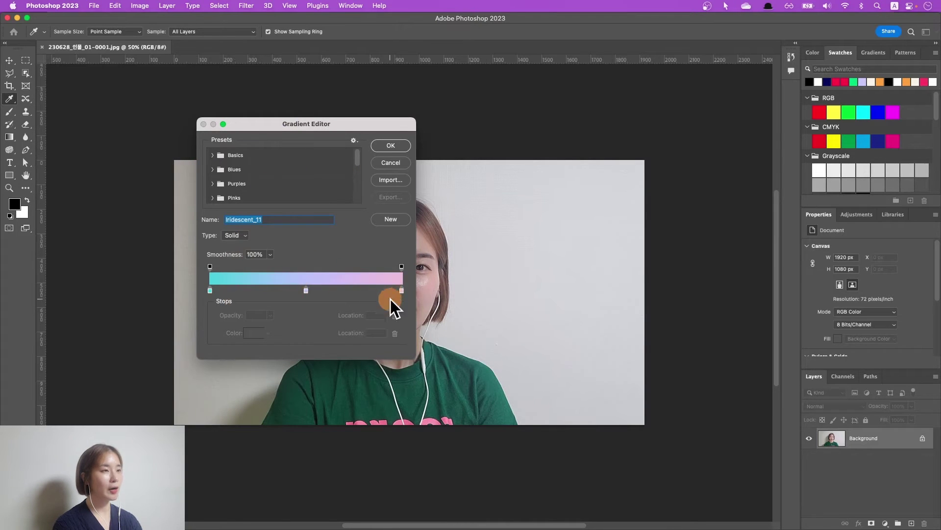
left_click(212, 289)
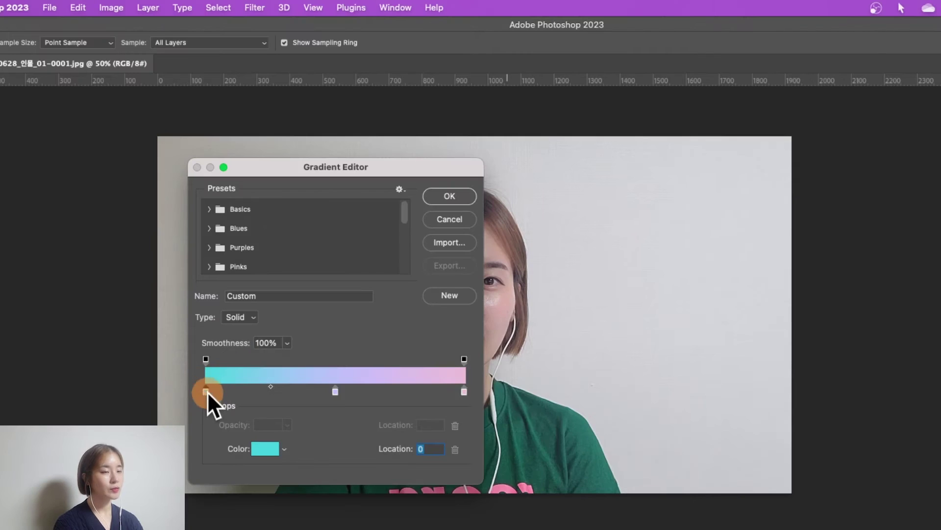
double_click(206, 391)
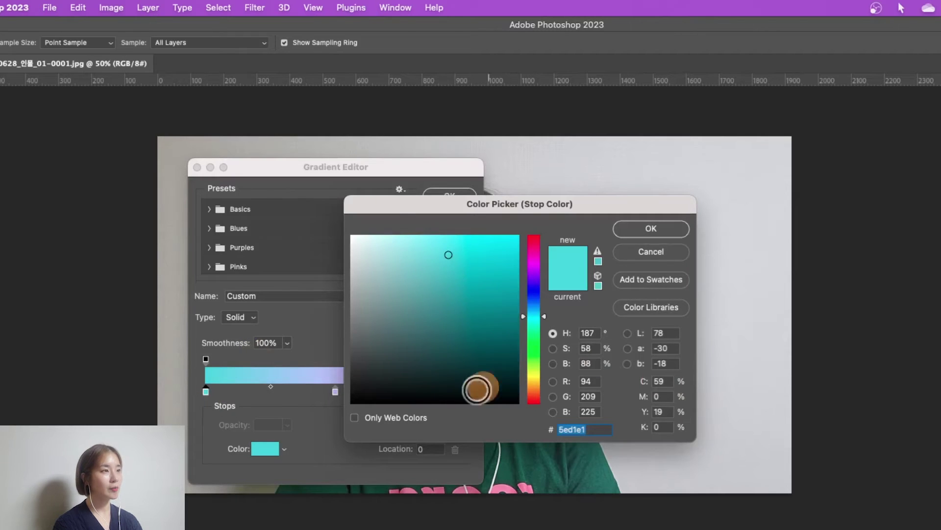
left_click(535, 341)
left_click_drag(535, 340, 538, 378)
mouse_move(504, 315)
left_mouse_down()
mouse_move(501, 256)
mouse_move(529, 222)
left_mouse_up()
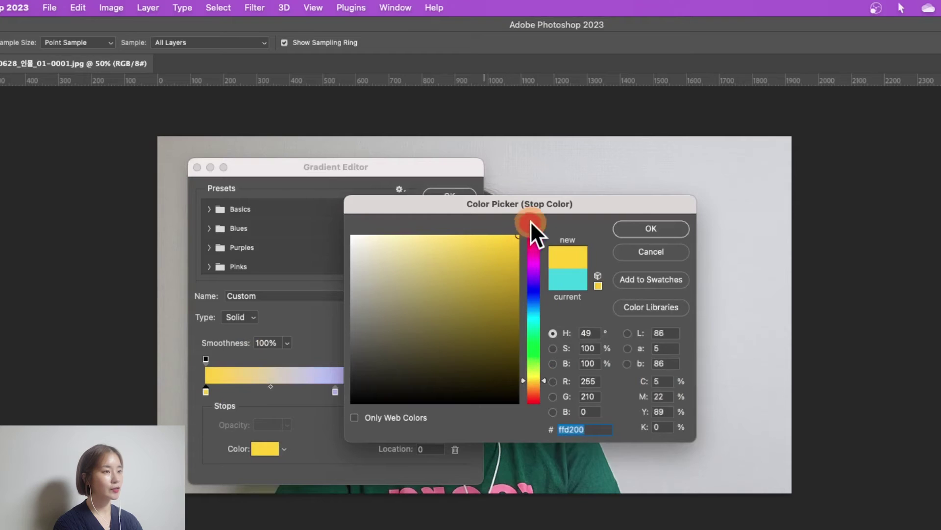
left_click(642, 228)
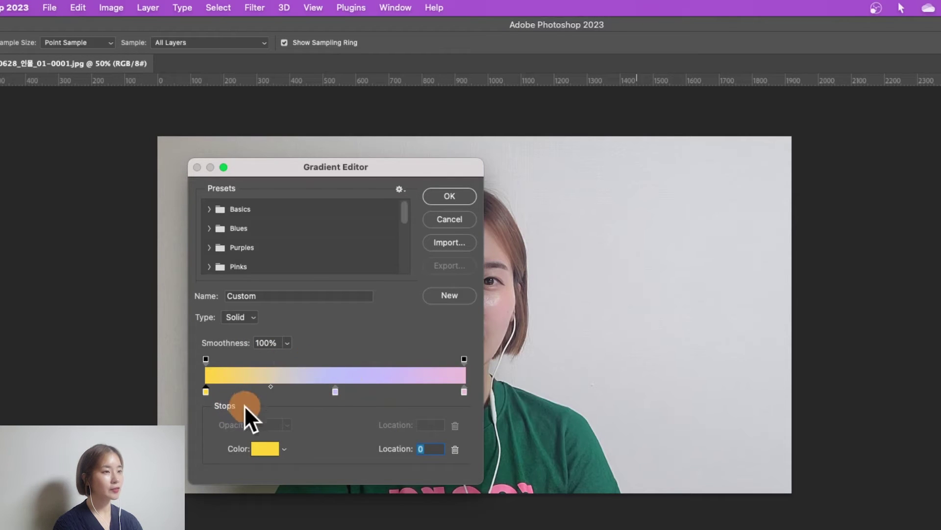
left_click(450, 196)
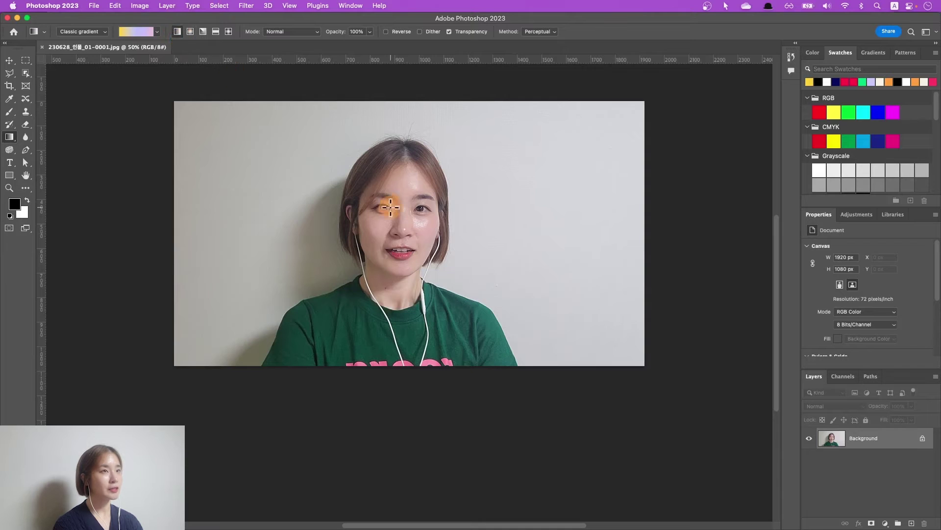
left_click(177, 31)
left_click_drag(293, 235, 564, 193)
key("super+plus")
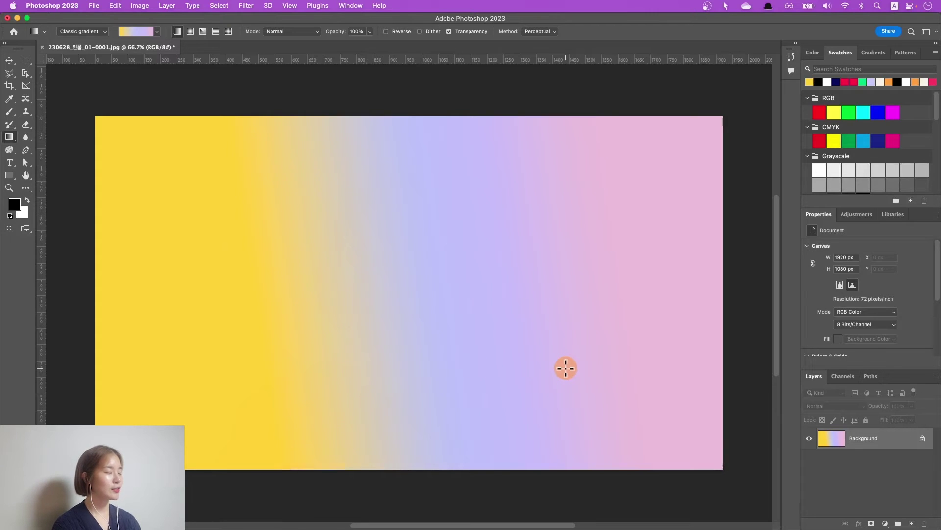
key("super+z")
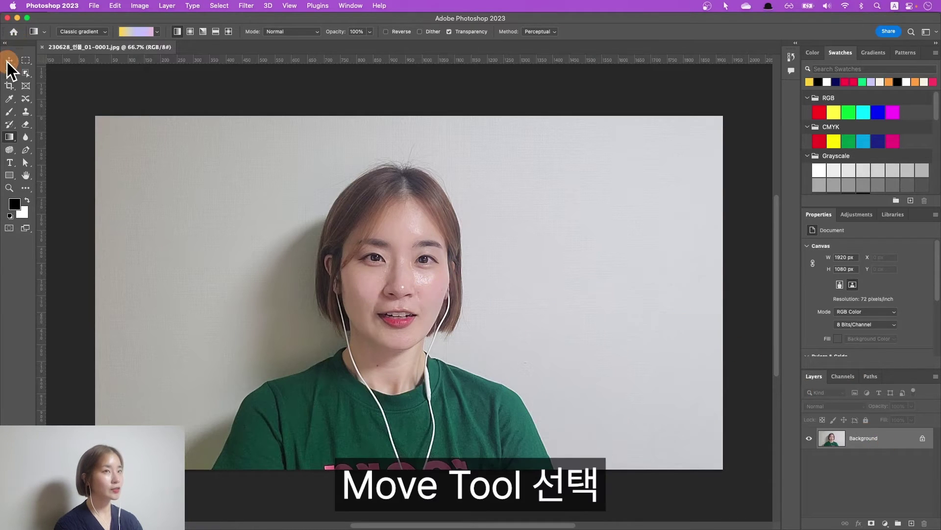
left_click(9, 61)
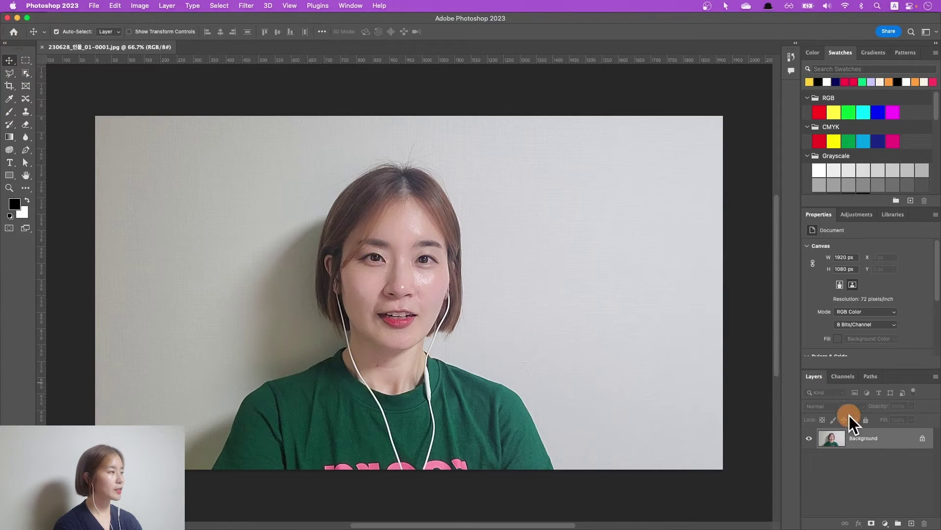
Unlock the Background into Layer 0 and move the portrait about 547 px right
left_click(922, 439)
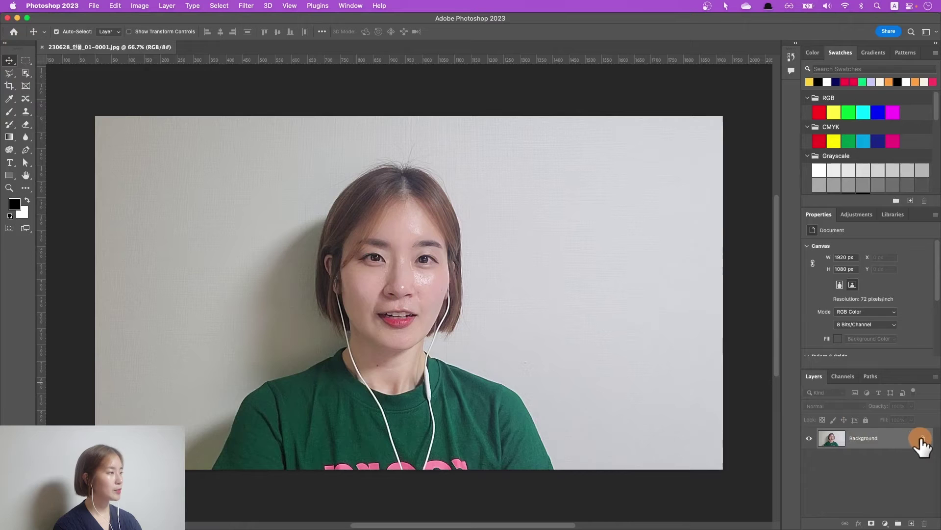
left_click(921, 439)
left_click(487, 245)
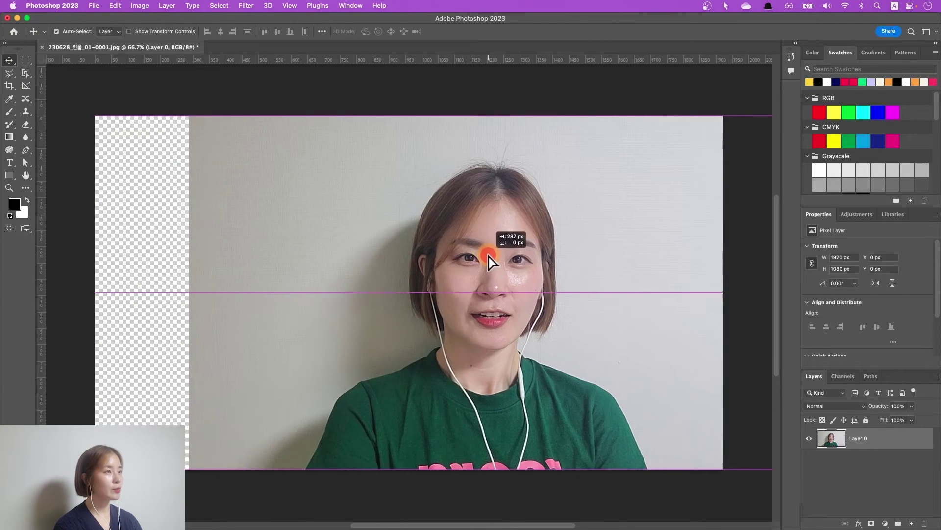
left_click_drag(393, 256, 576, 262)
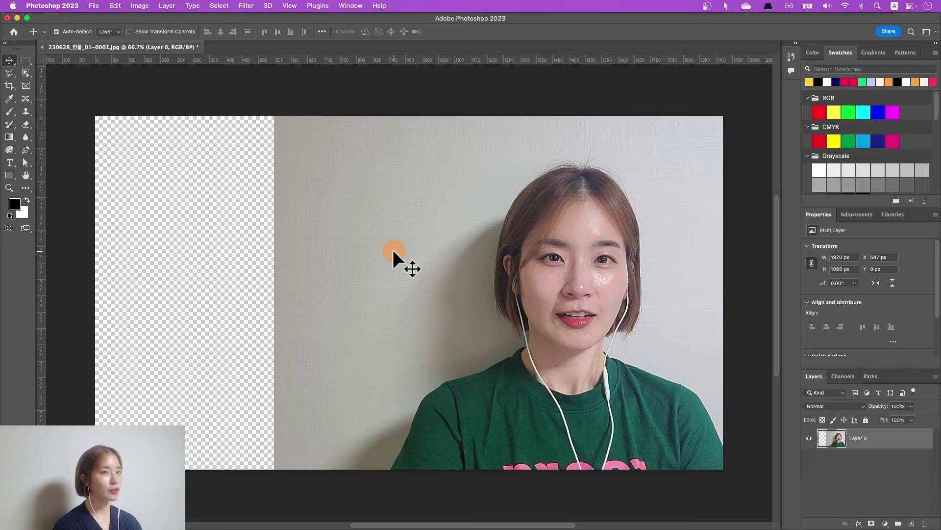
Add an empty Layer 1 and choose the Orange_08 gradient preset
left_click(912, 523)
left_click(880, 438)
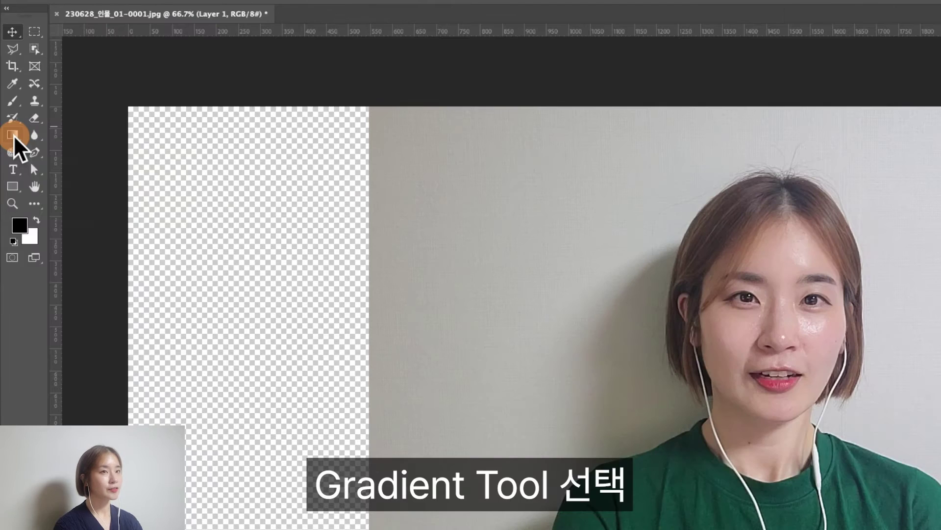
left_click(13, 134)
left_click(213, 43)
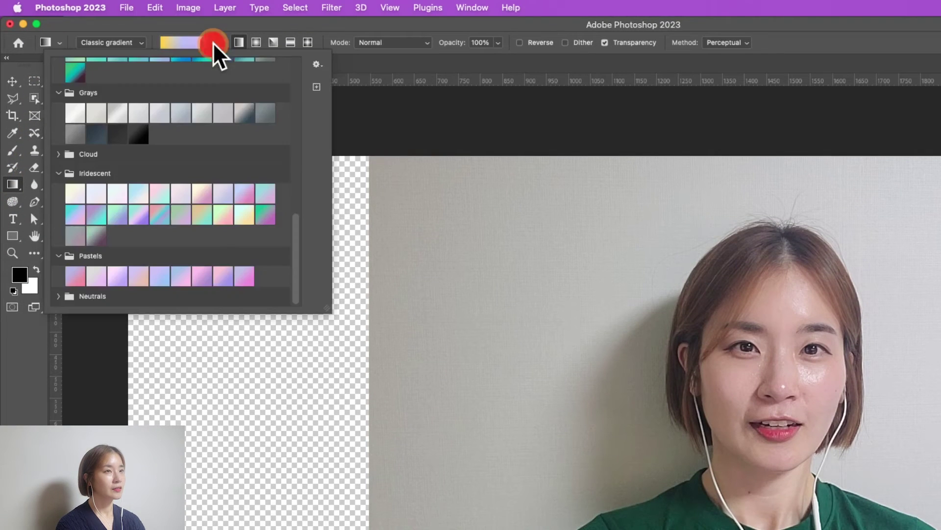
scroll(225, 113, "up", 5)
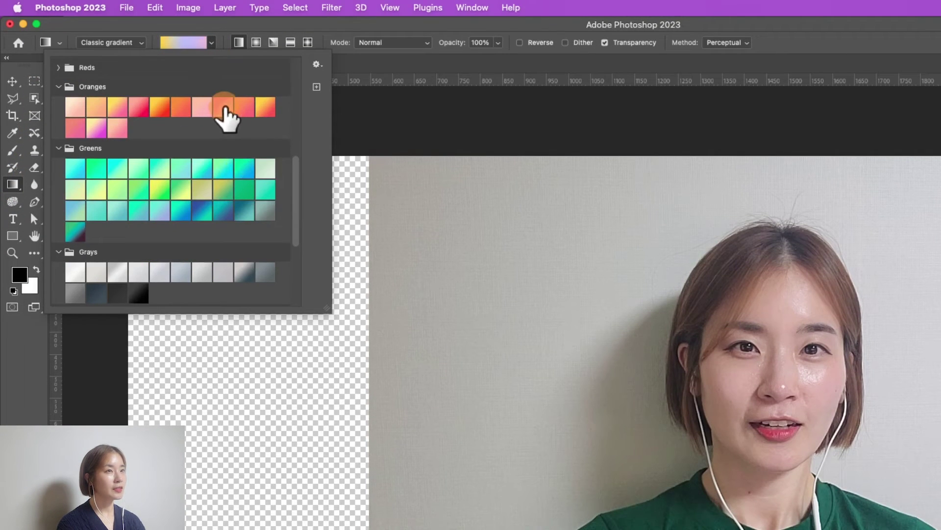
left_click(224, 108)
left_click(211, 40)
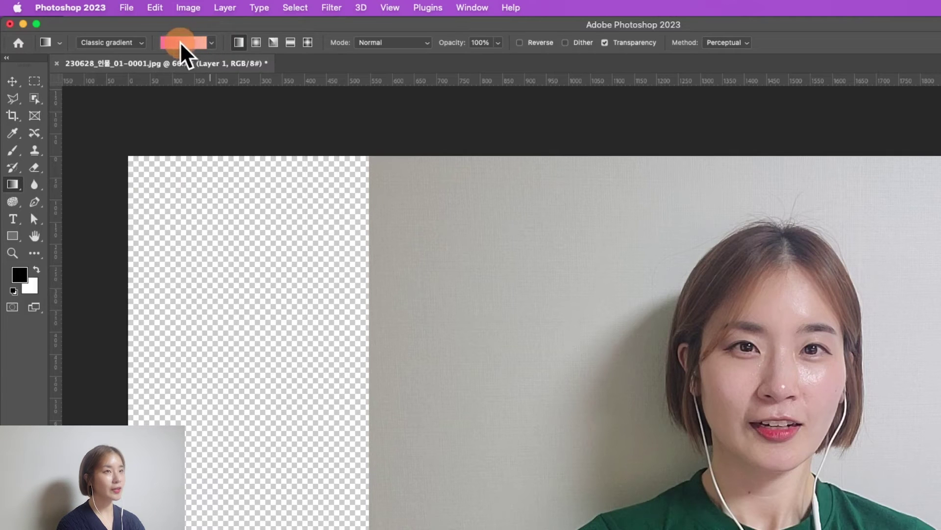
Set the gradient's right opacity stop to 0 so it fades to transparent
left_click(182, 43)
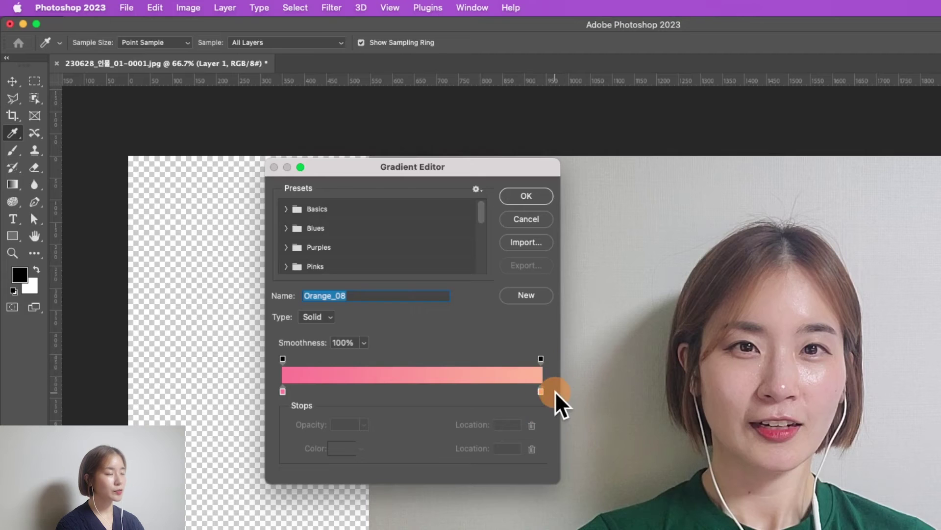
left_click(541, 359)
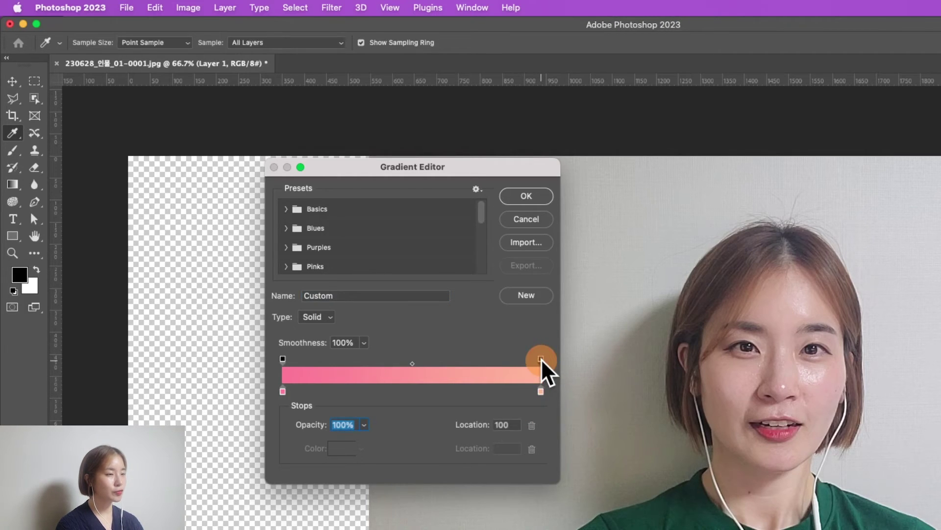
left_click(340, 426)
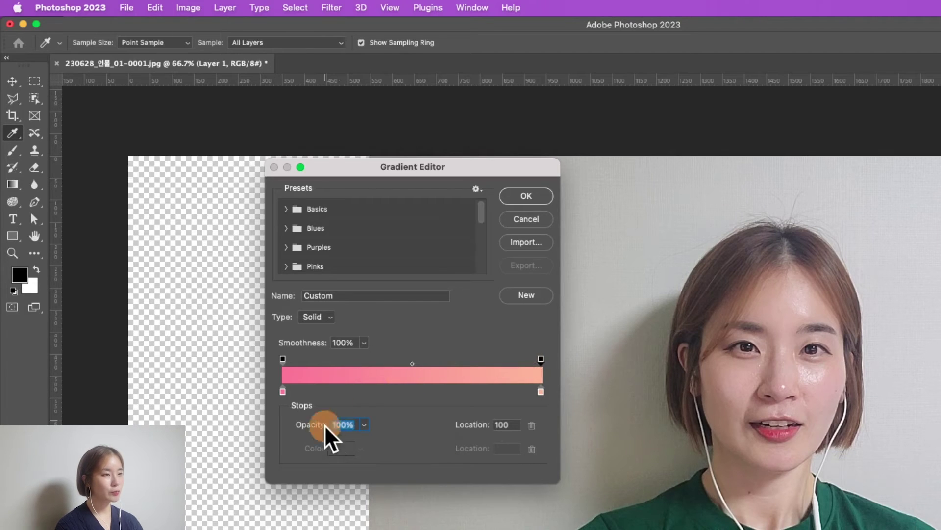
type("0")
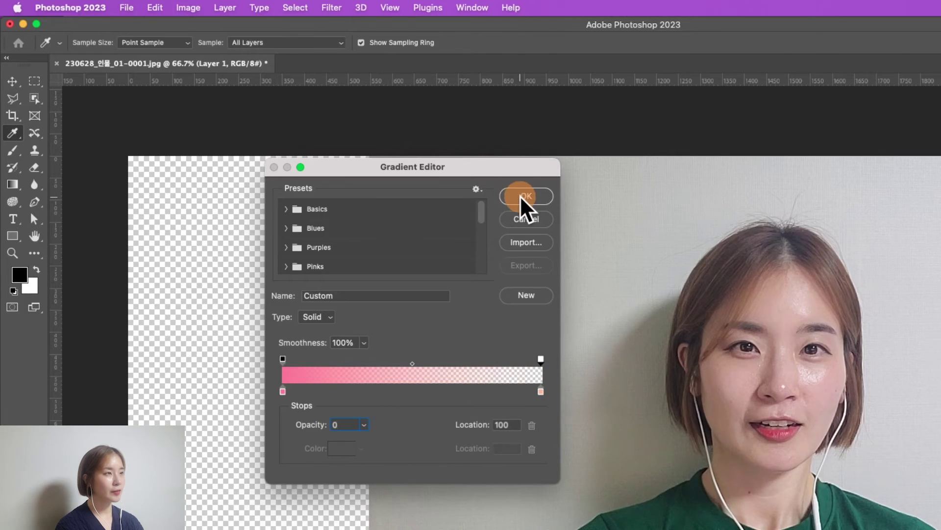
left_click(523, 197)
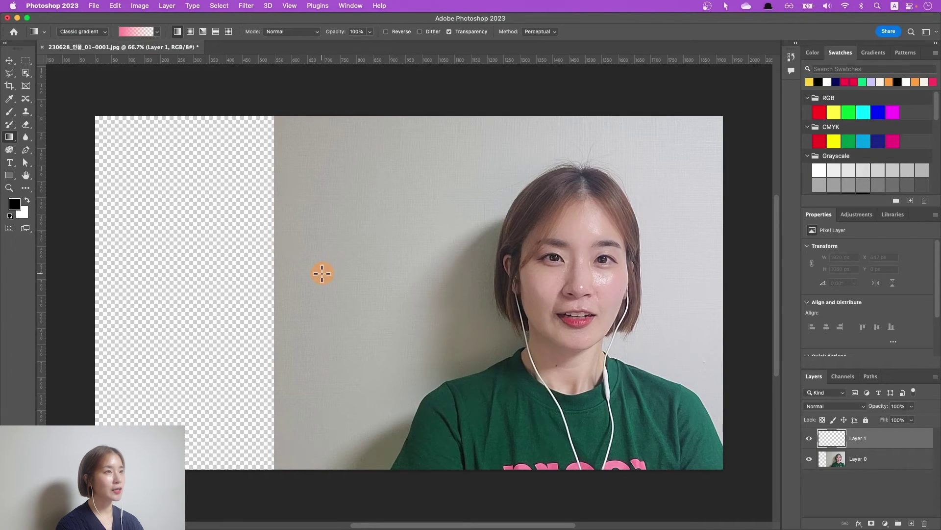
Draw a horizontal pink-to-transparent gradient on Layer 1 from the left edge toward the face
left_click_drag(321, 273, 508, 277)
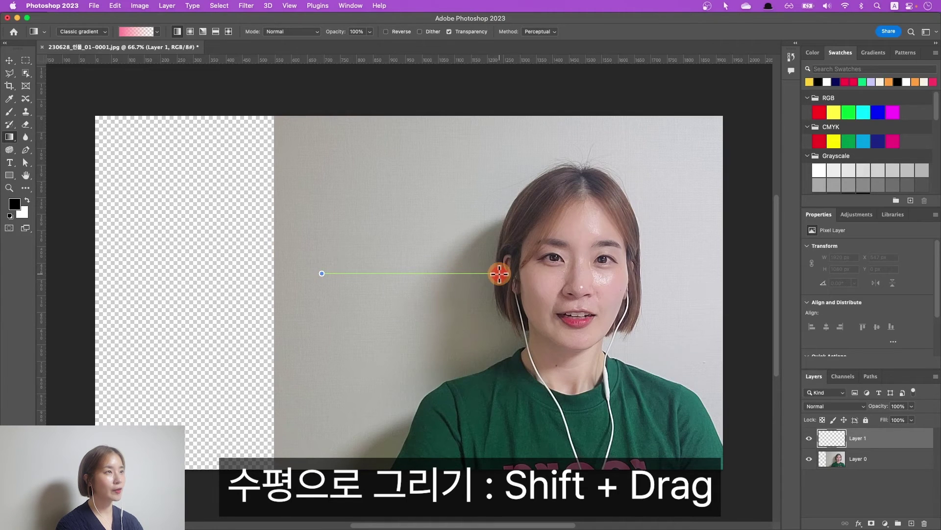
left_click_drag(483, 275, 499, 273)
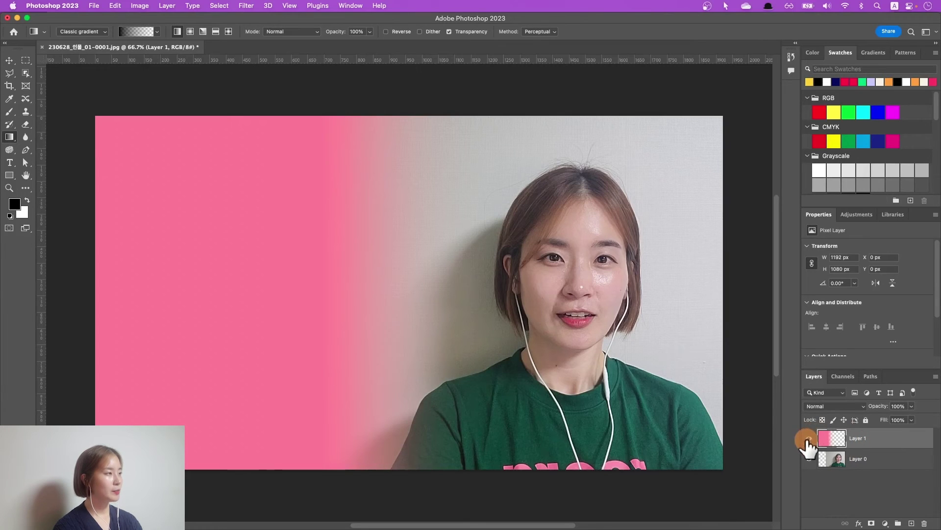
Hide the pink Layer 1 and add a Gradient Fill layer
left_click(809, 438)
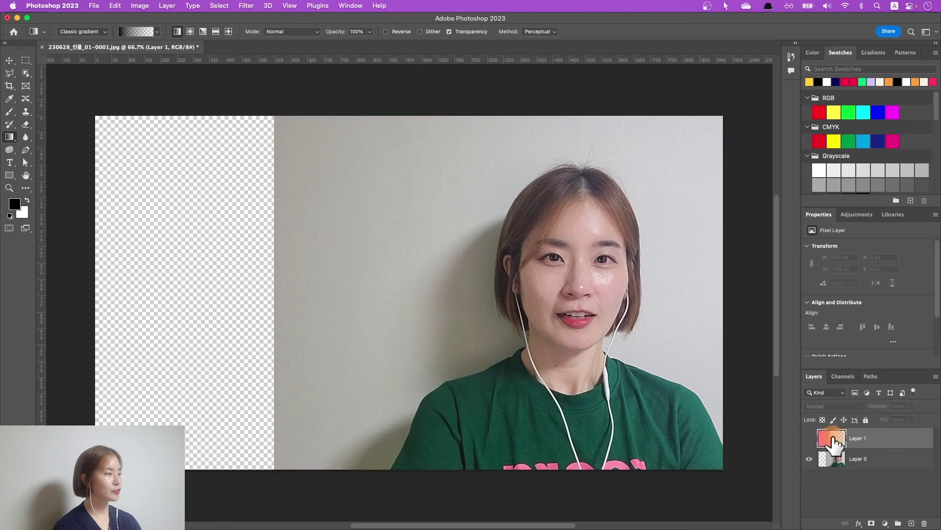
left_click(868, 437)
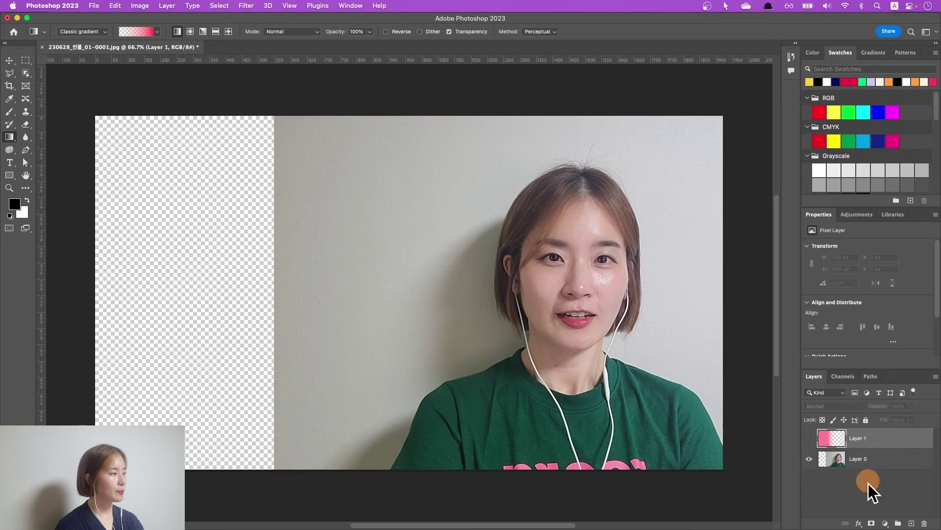
left_click(886, 523)
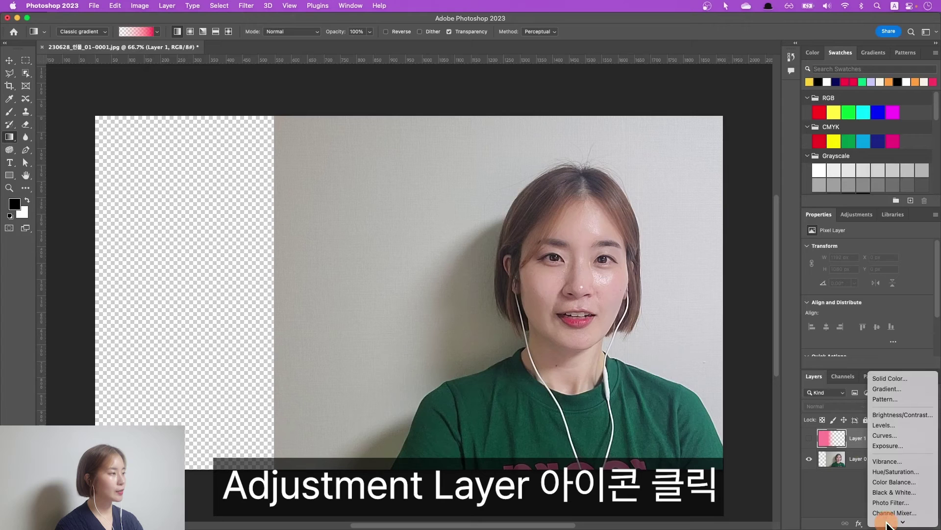
left_click(905, 387)
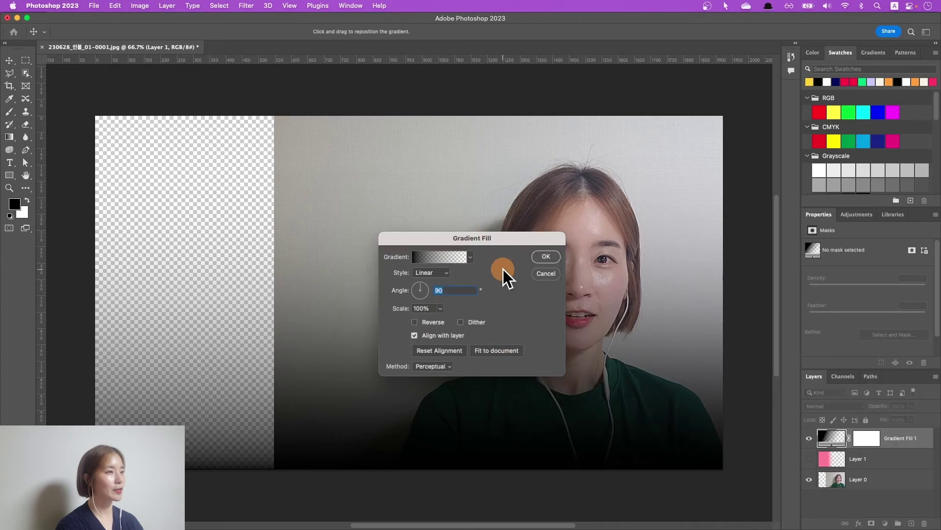
Set the gradient fill angle to 0° and choose a green preset from the Greens folder
left_click(428, 290)
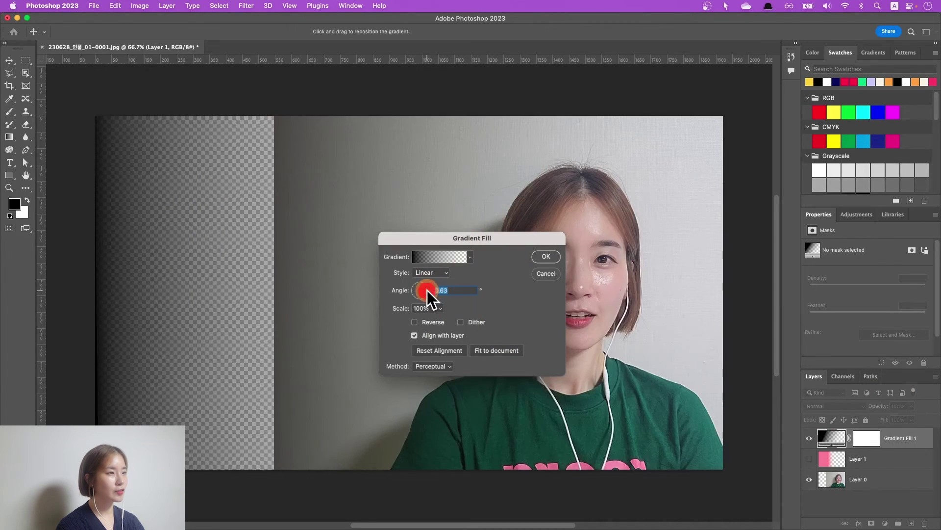
type("0")
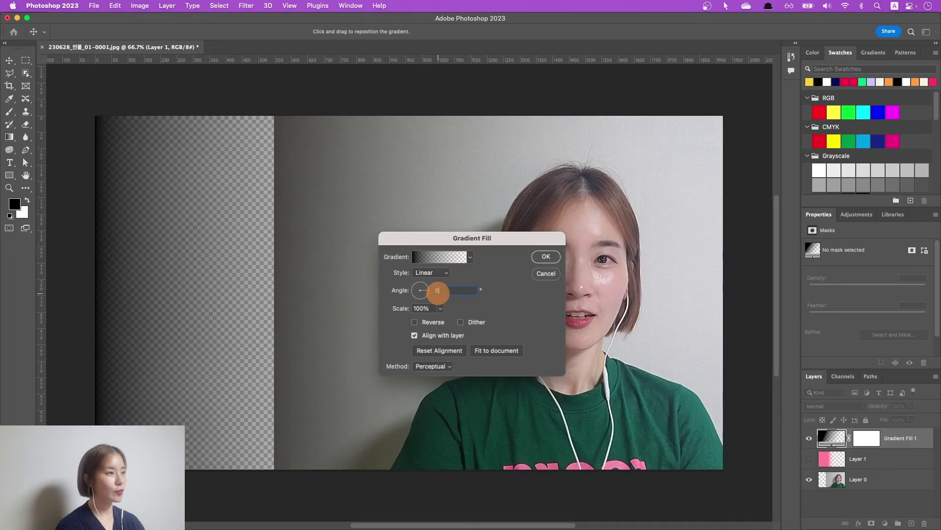
left_click_drag(438, 290, 455, 288)
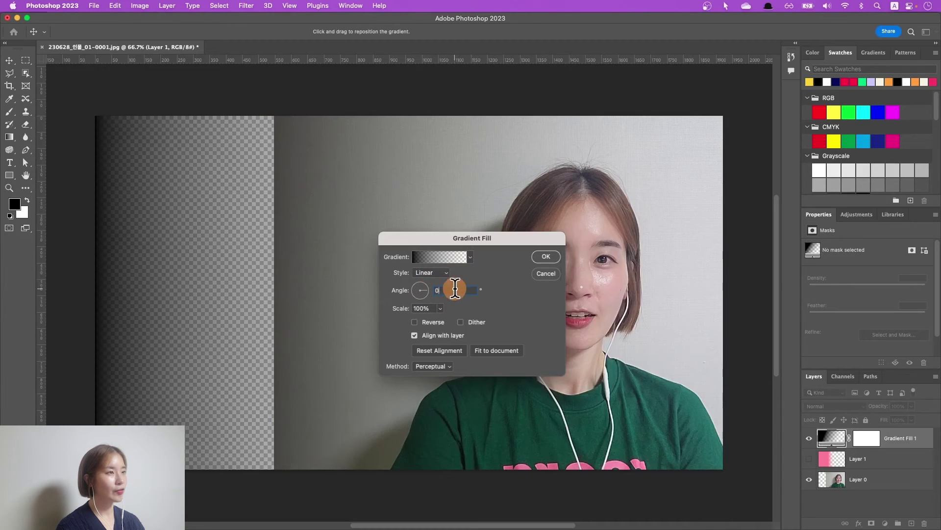
left_click(471, 255)
left_click(449, 306)
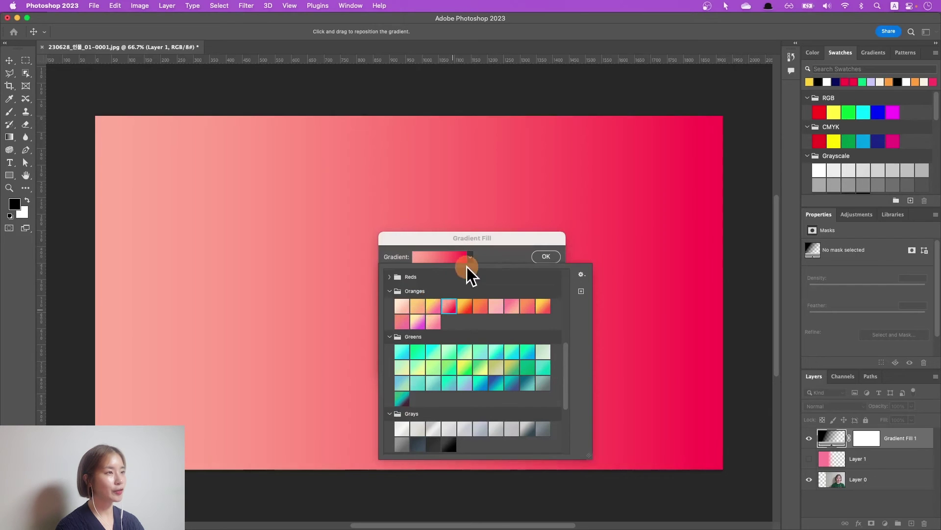
left_click(419, 351)
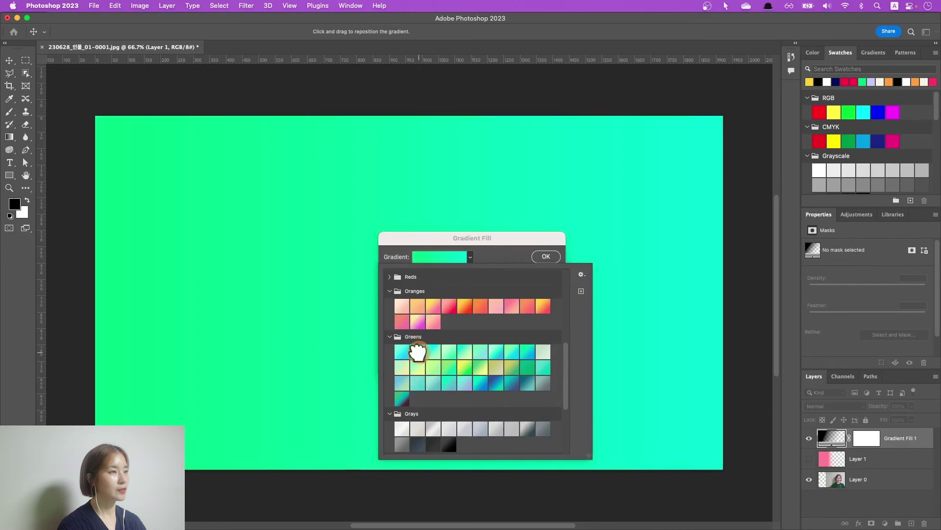
left_click(498, 253)
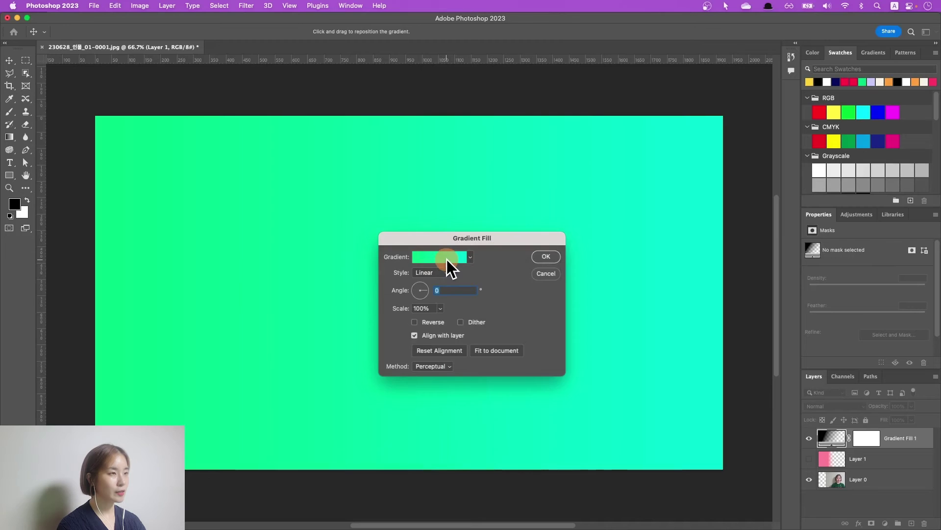
left_click(446, 258)
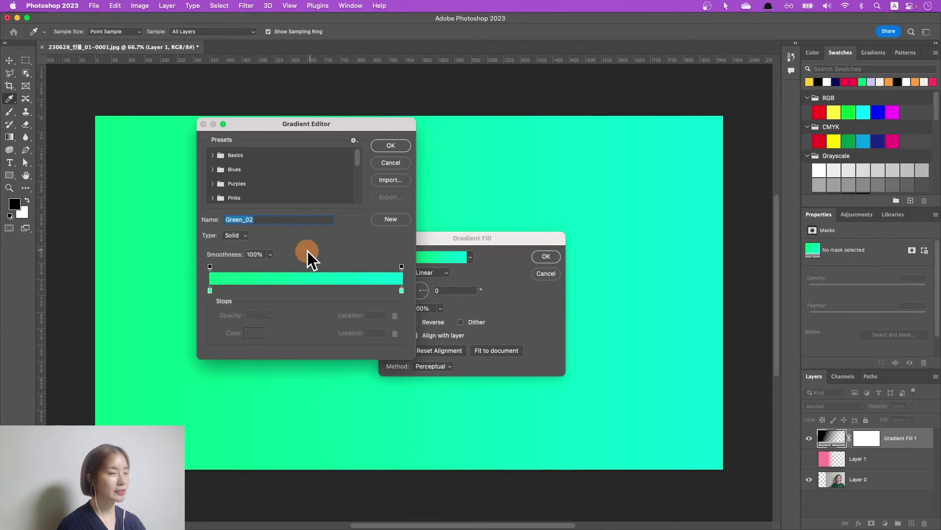
Give the green gradient's right stop 0 opacity and confirm the Gradient Fill
left_click(402, 267)
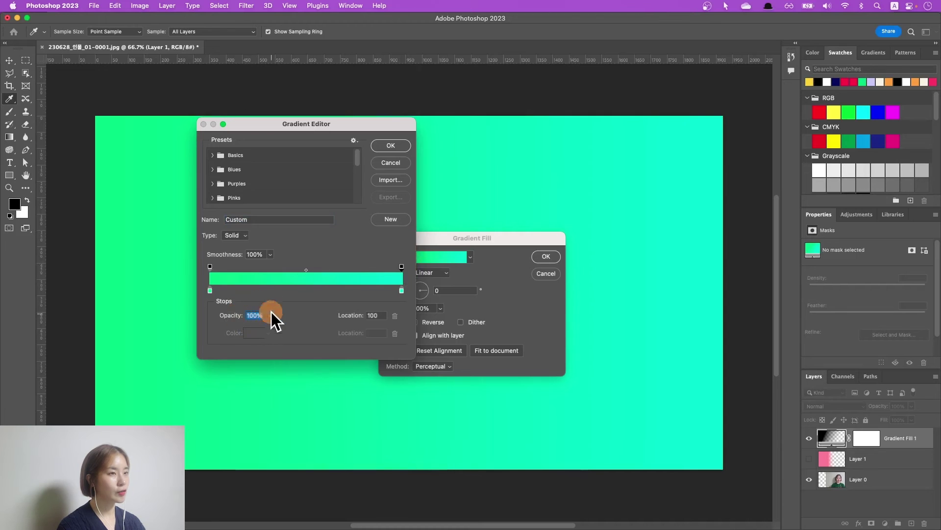
type("0")
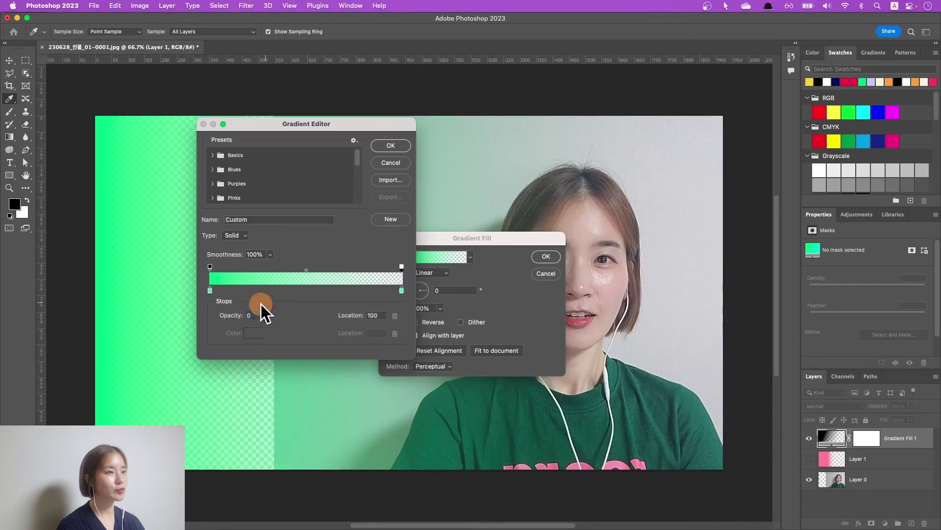
key("Return")
left_click(547, 256)
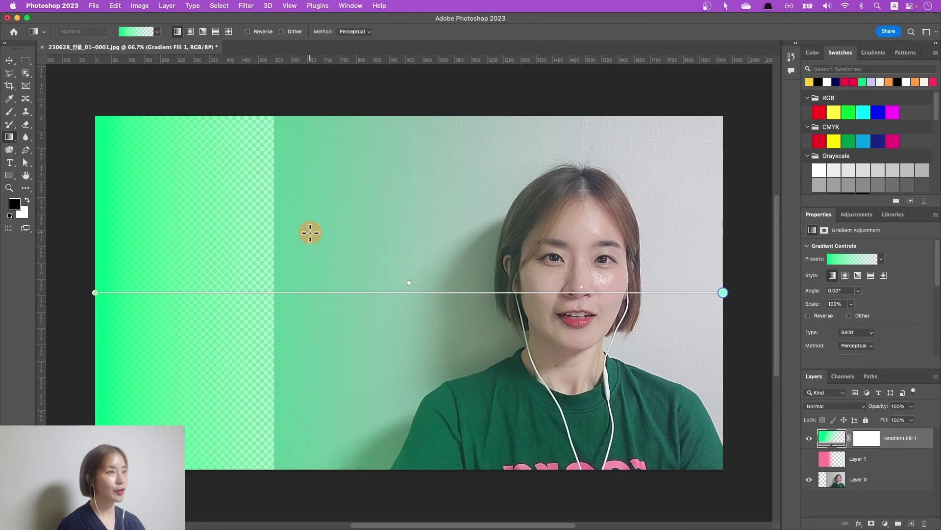
Redraw the green gradient horizontally to fade near the face, then hide Gradient Fill 1
left_click_drag(309, 247, 578, 246)
left_click_drag(313, 284, 578, 274)
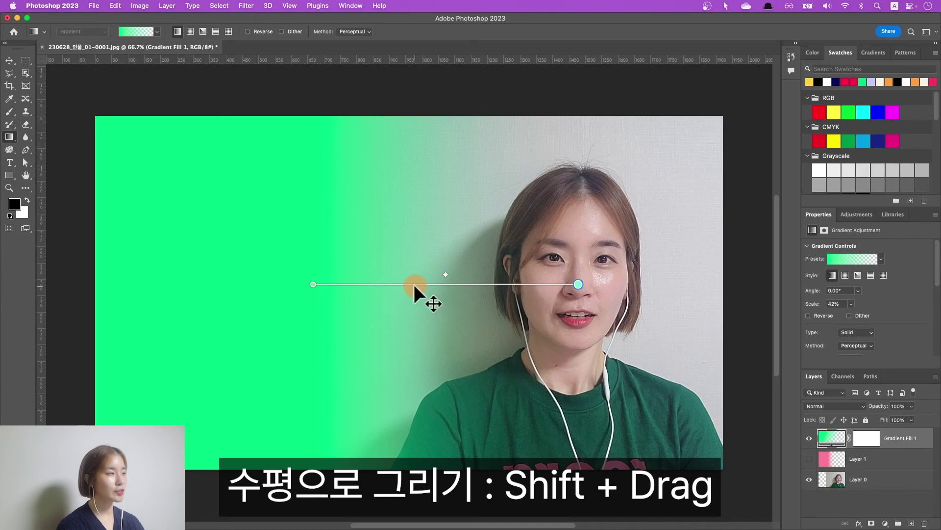
left_click(809, 438)
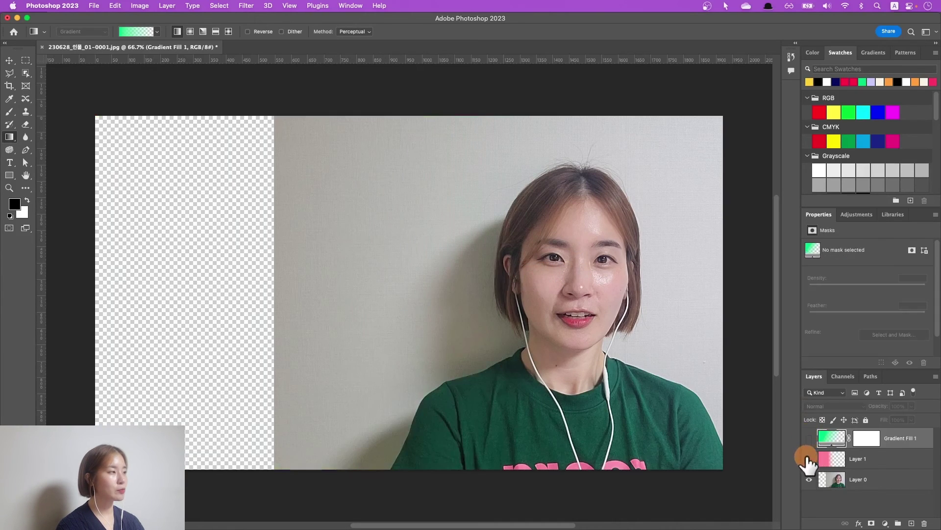
Compare Layer 1 and Gradient Fill 1, leaving Gradient Fill 1 visible and selected and Layer 1 hidden
left_click(809, 458)
left_click(809, 459)
left_click(809, 438)
left_click(865, 457)
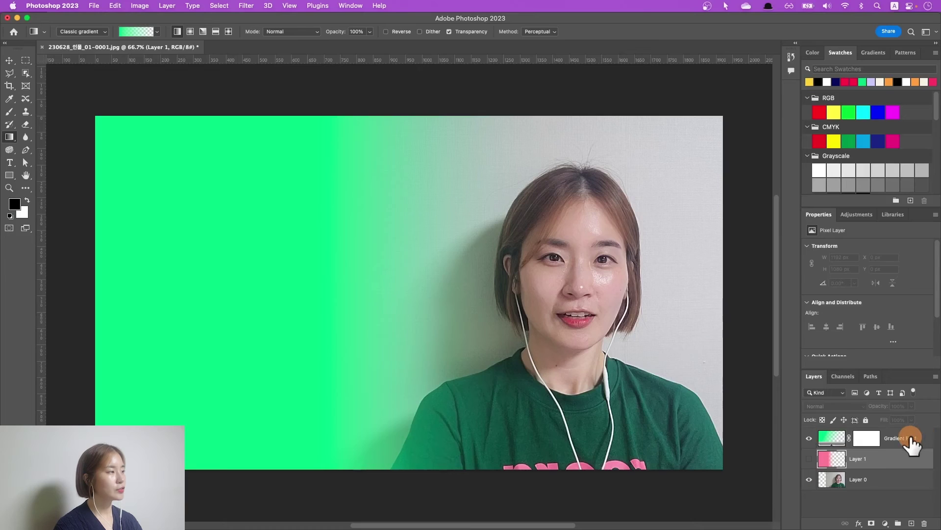
left_click(910, 439)
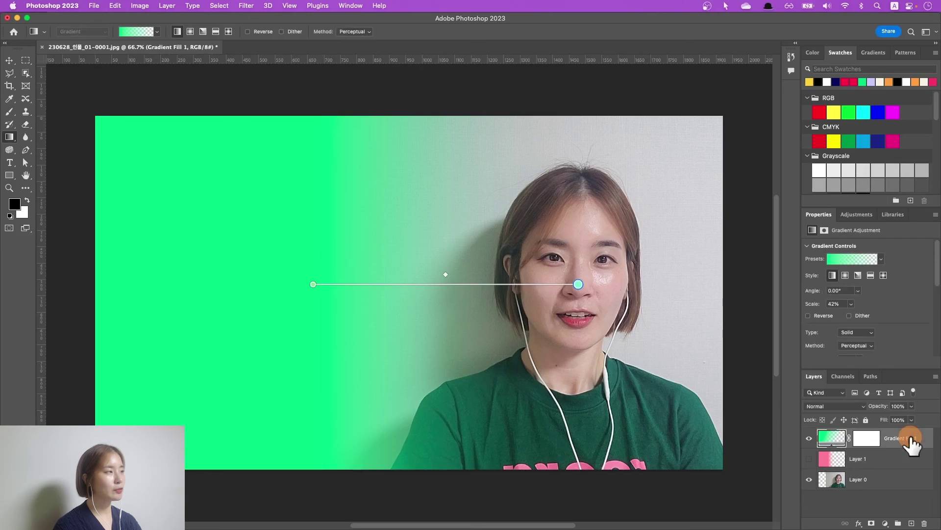
left_click(867, 461)
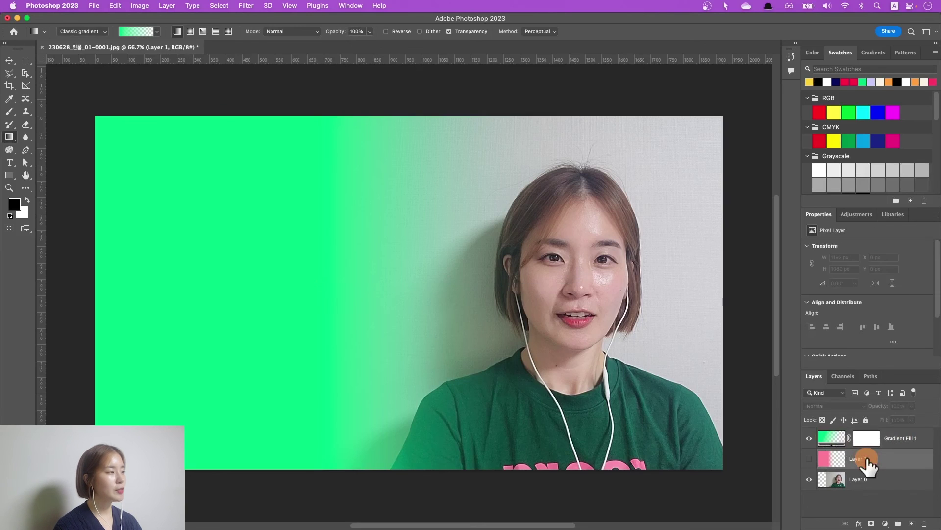
left_click(906, 439)
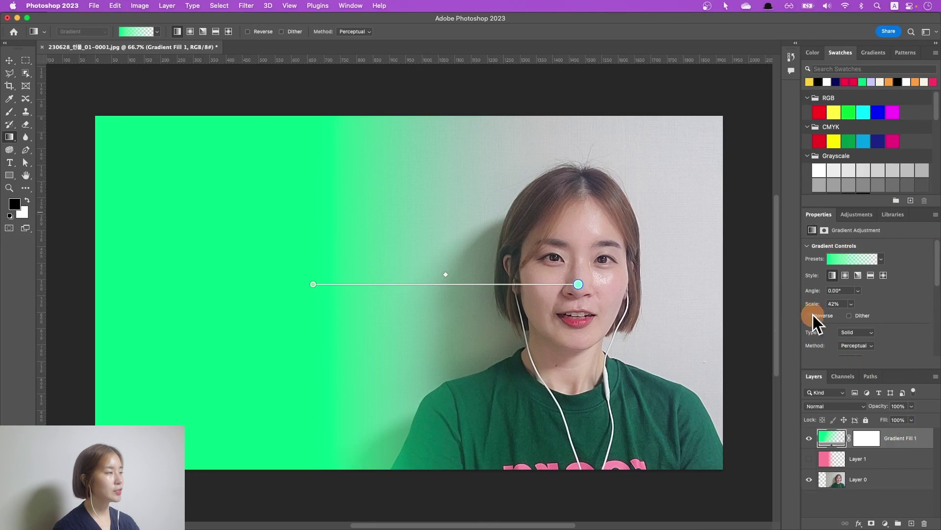
Review the green fill settings unchanged, delete Gradient Fill 1, and show the pink Layer 1
left_click(881, 258)
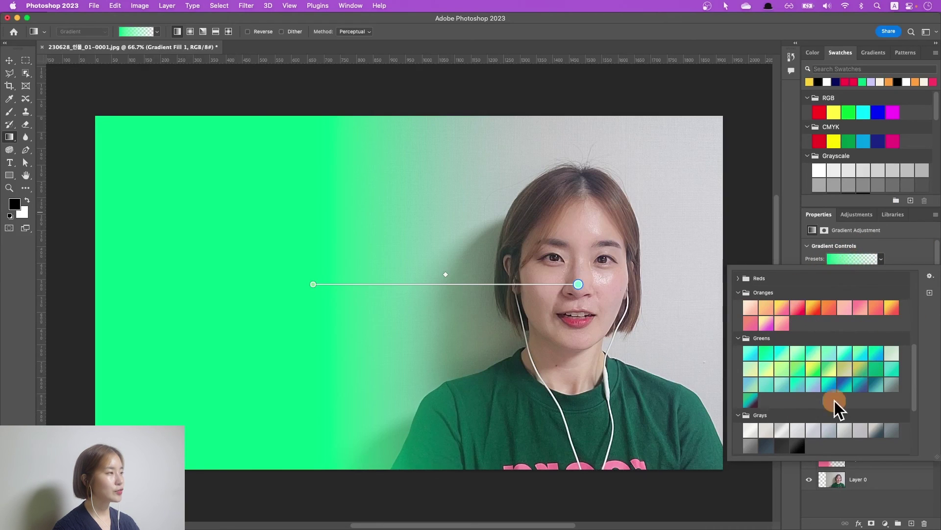
left_click(831, 272)
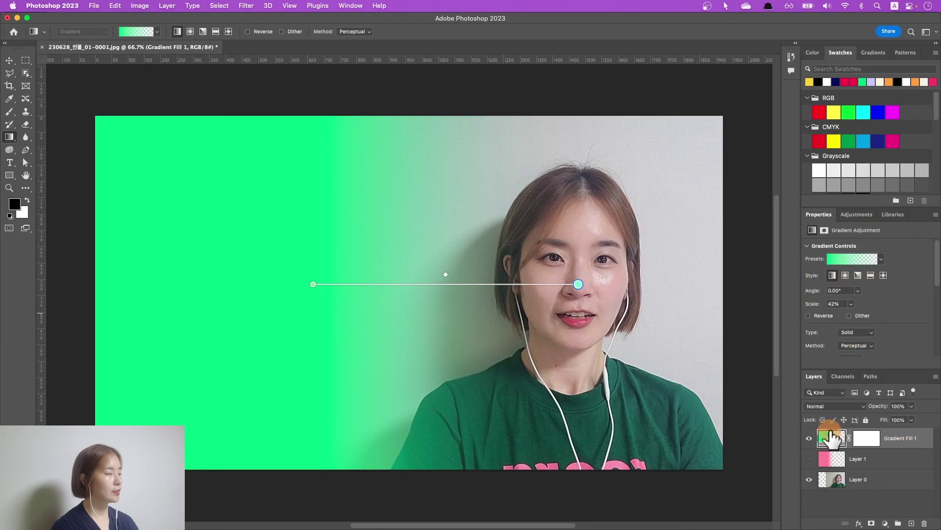
double_click(832, 437)
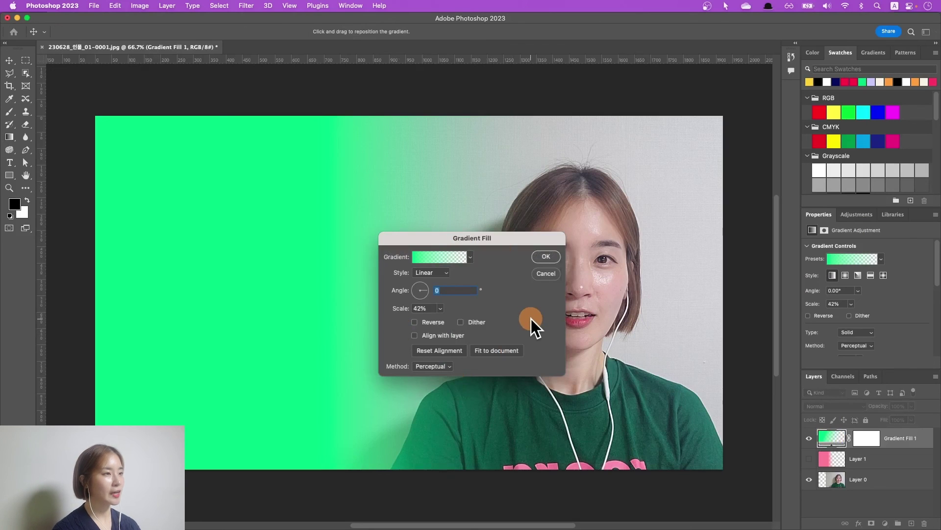
key("Return")
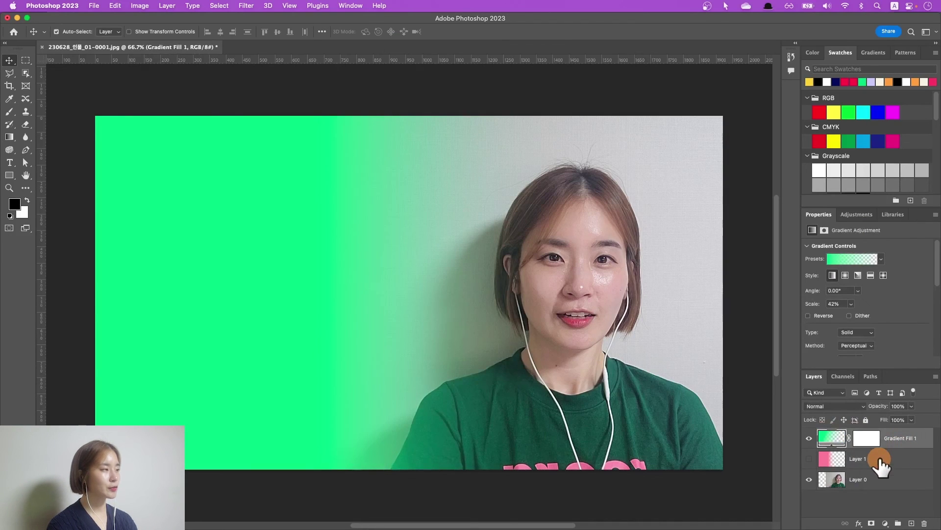
key("BackSpace")
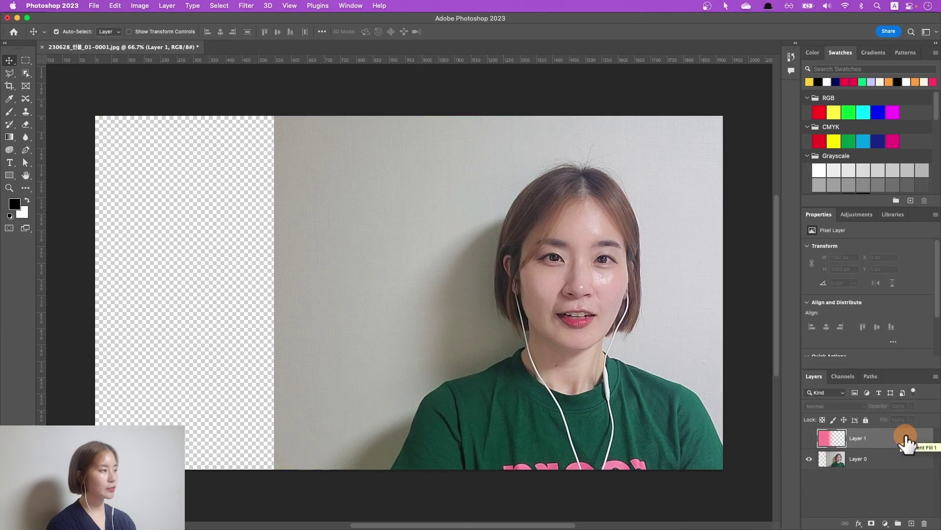
left_click(808, 439)
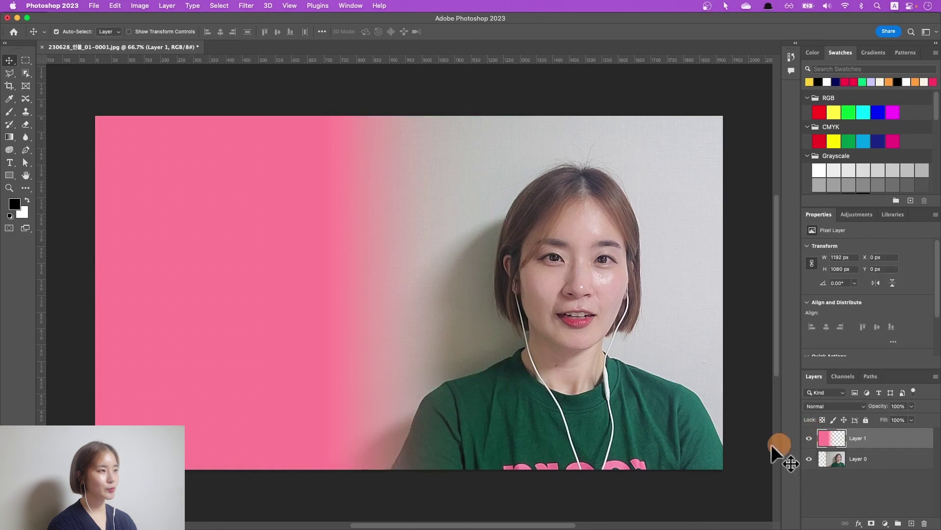